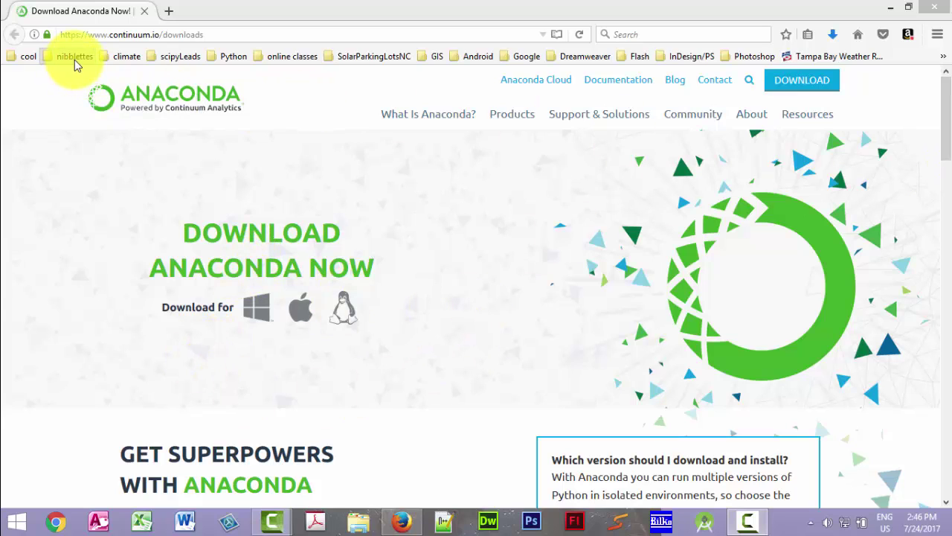
# - Search the web for "anaconda download" and open the Anaconda downloads page from the results
pyautogui.click(674, 34)
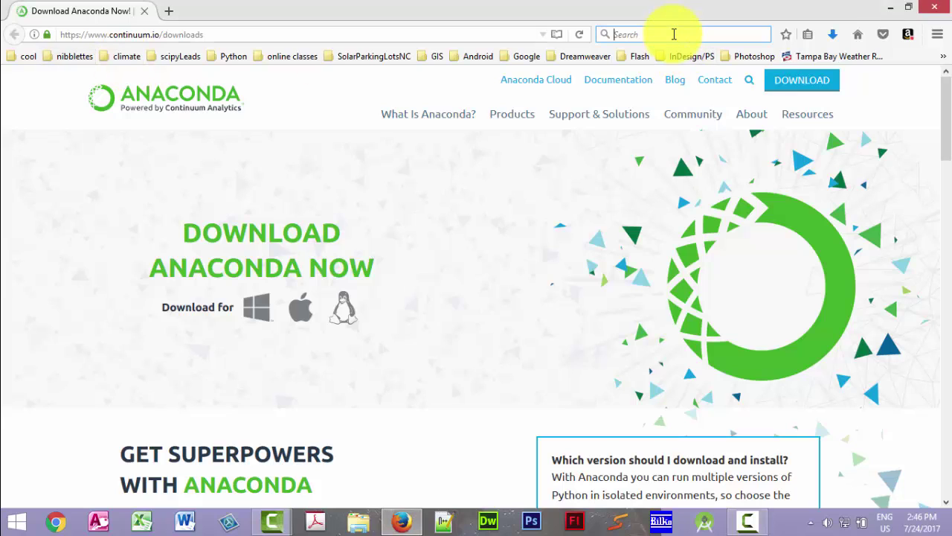
pyautogui.write('ana')
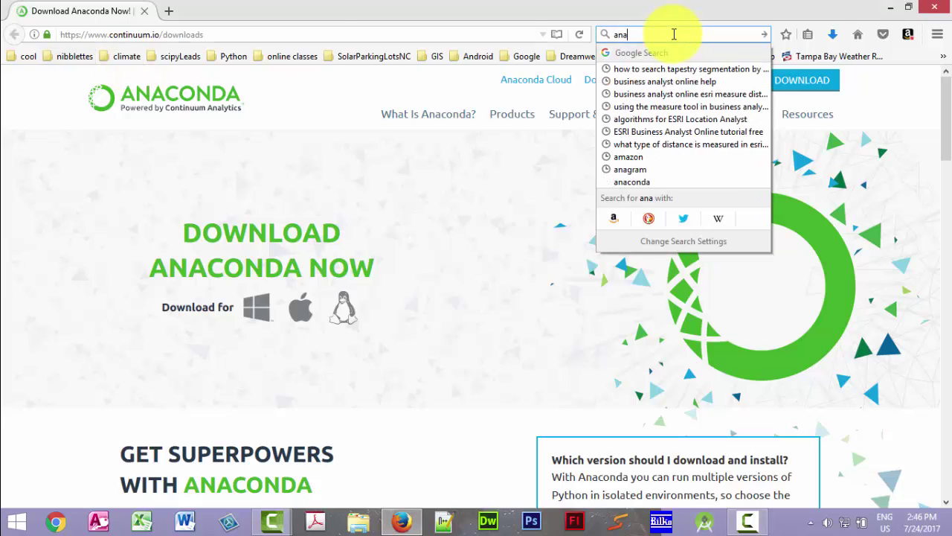
pyautogui.write('conda')
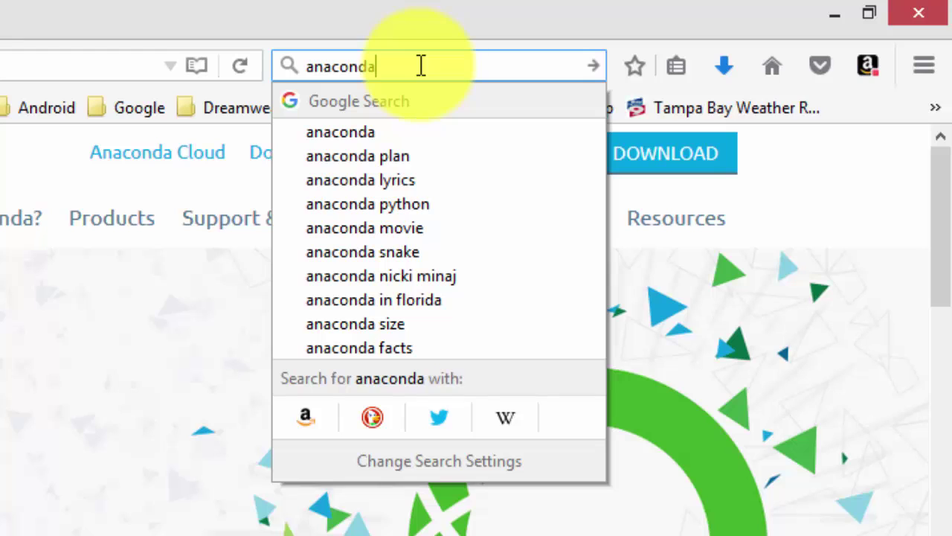
pyautogui.write(' down')
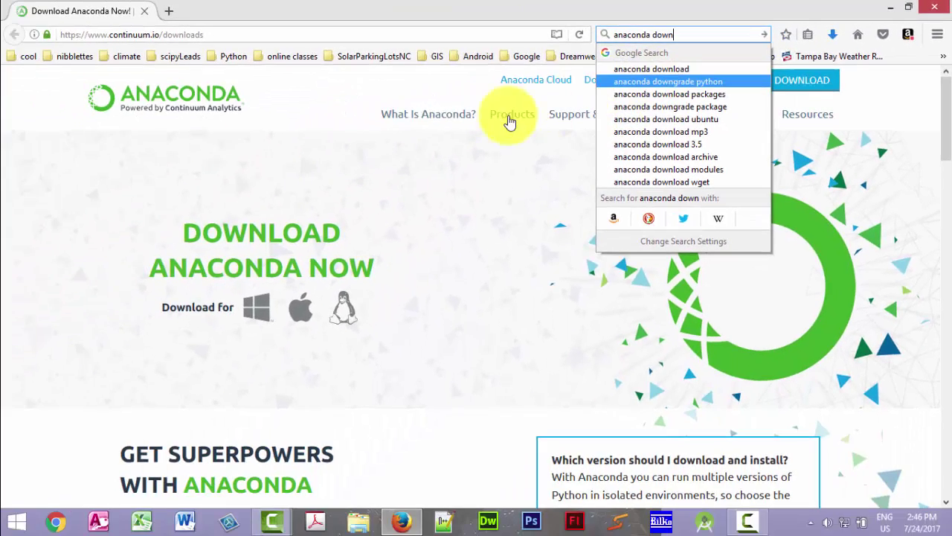
pyautogui.click(655, 68)
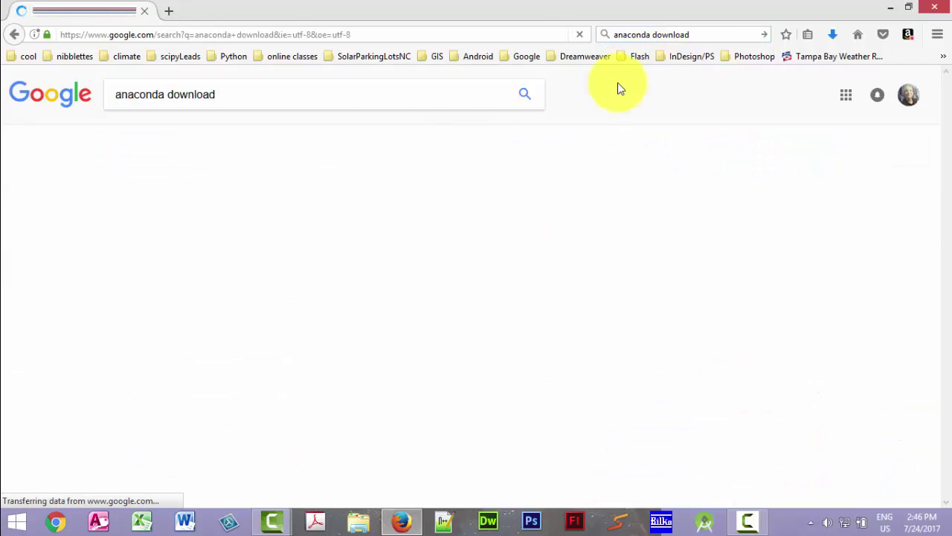
pyautogui.click(297, 195)
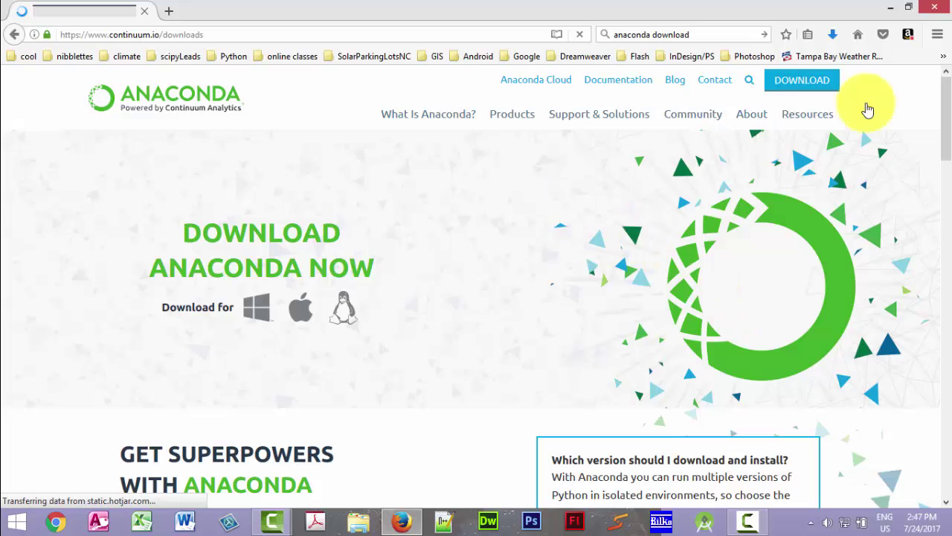
# - Download the Windows 64-bit installer for the Python 3.6 version of Anaconda 4.4.0 and save the file
pyautogui.scroll(-10, 565, 253)
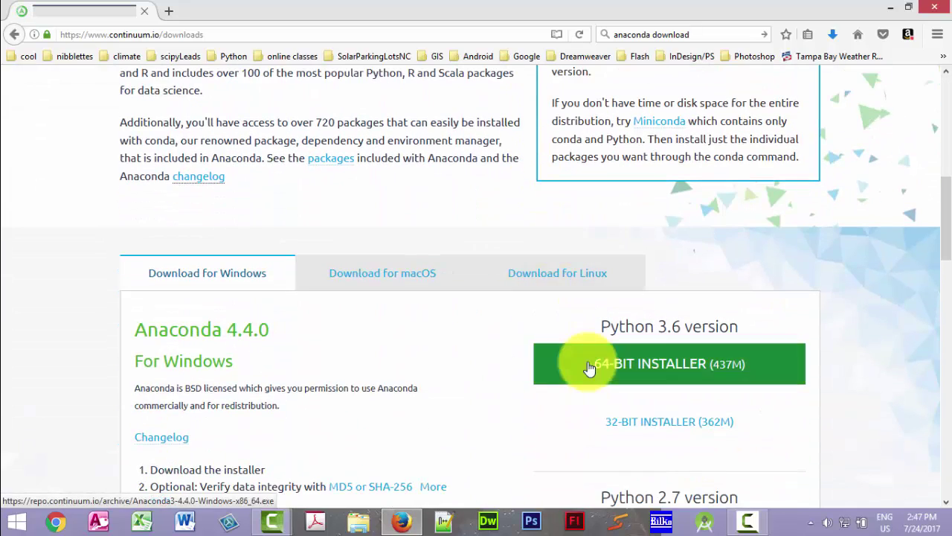
pyautogui.scroll(-3, 446, 281)
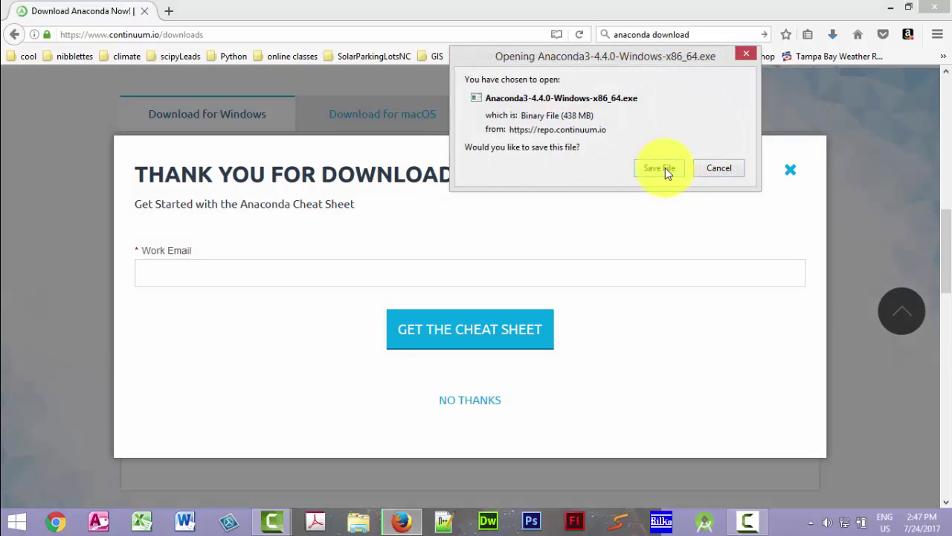
pyautogui.click(665, 168)
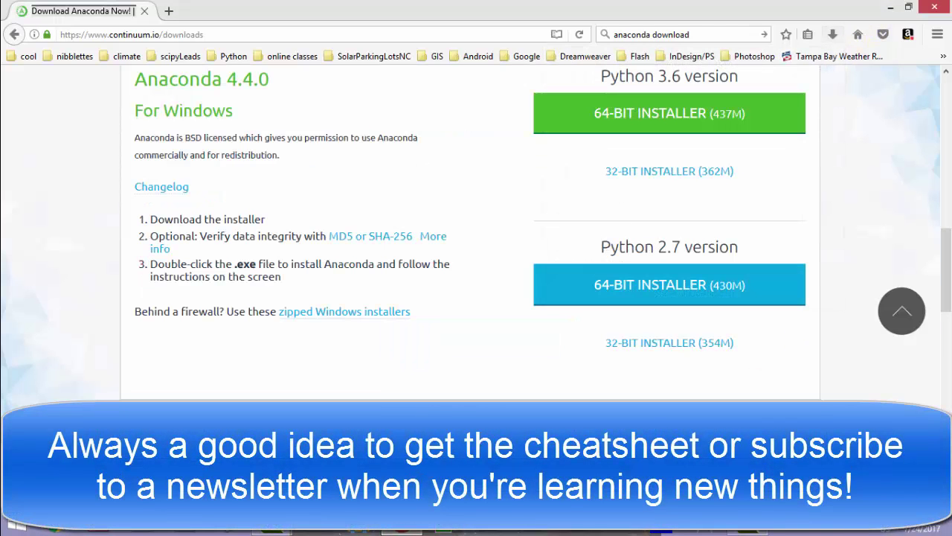
# - Run the downloaded Anaconda3-4.4.0 installer and dismiss the Norton notification
pyautogui.click(832, 35)
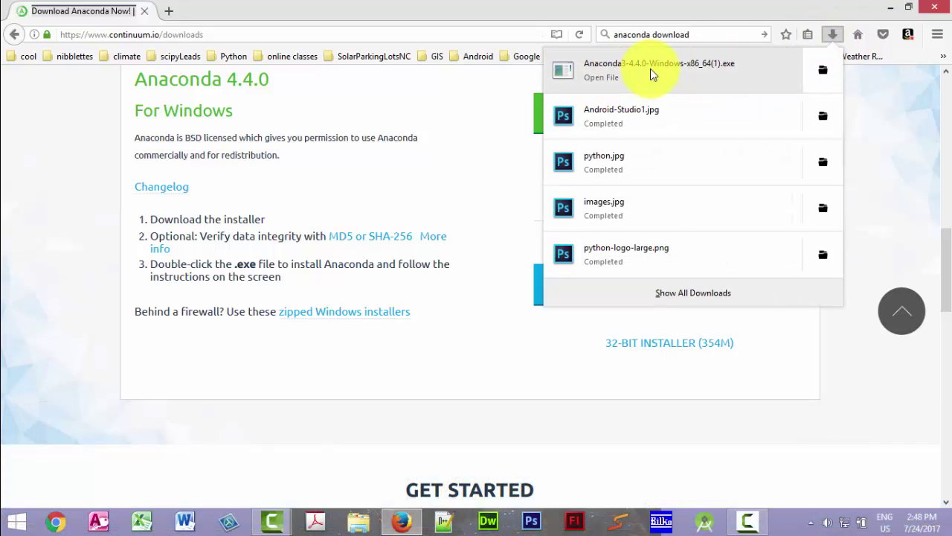
pyautogui.press('Escape')
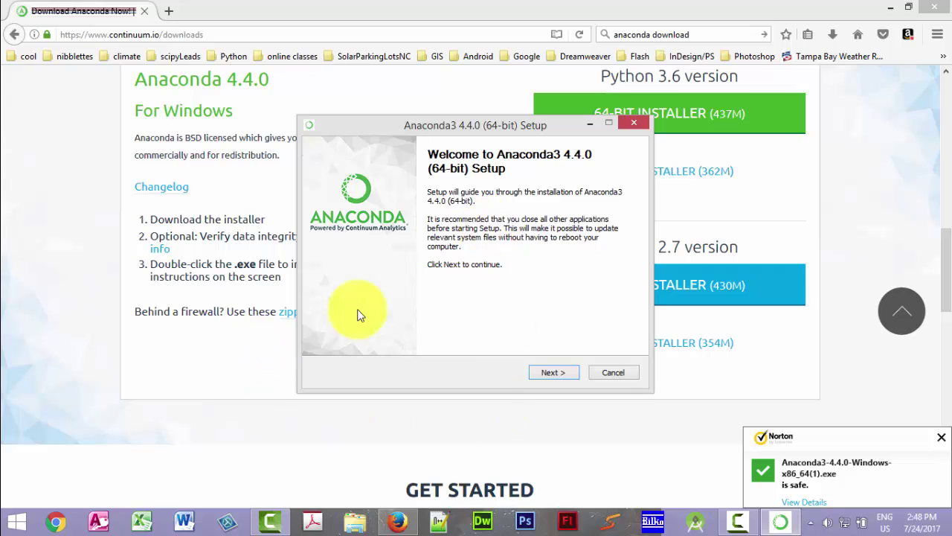
pyautogui.click(562, 371)
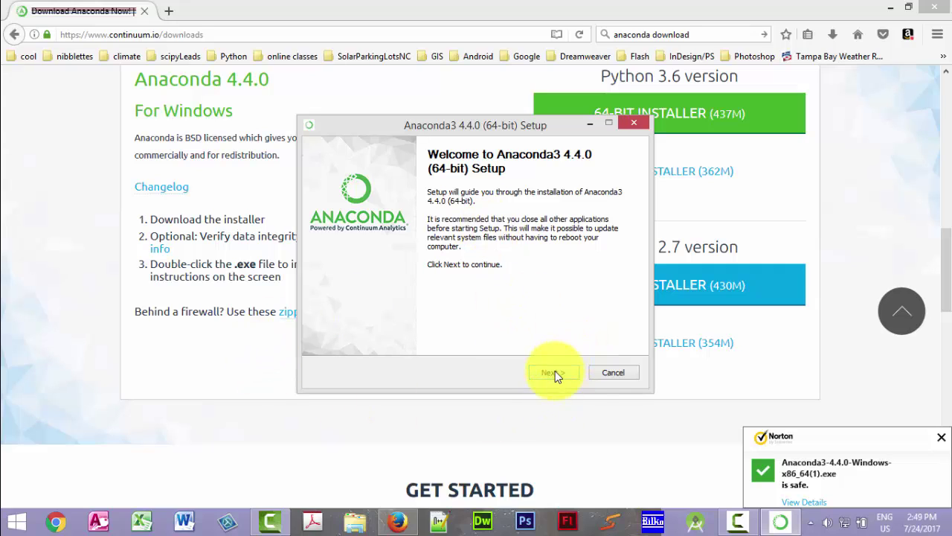
pyautogui.click(938, 439)
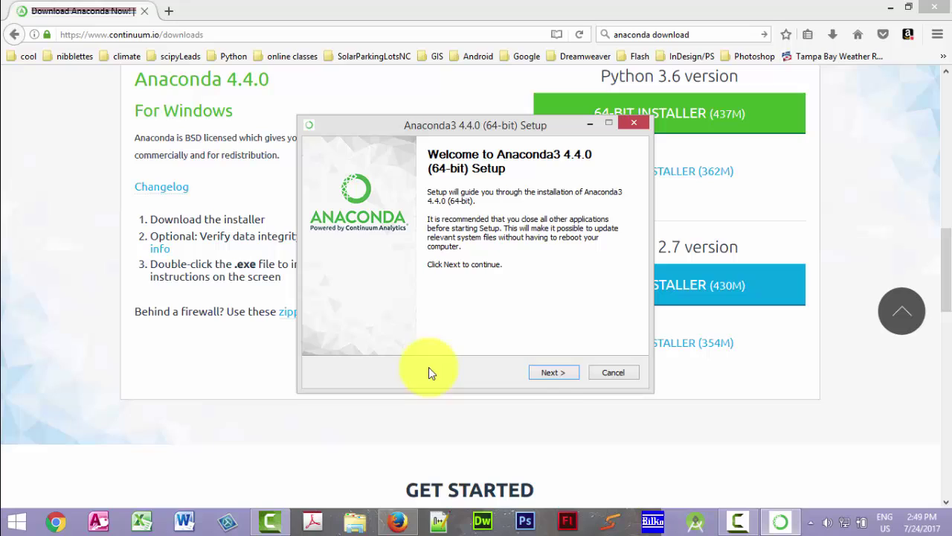
# - Advance the setup to the advanced options, keeping the Just Me installation type and the default destination folder
pyautogui.click(552, 373)
pyautogui.click(551, 373)
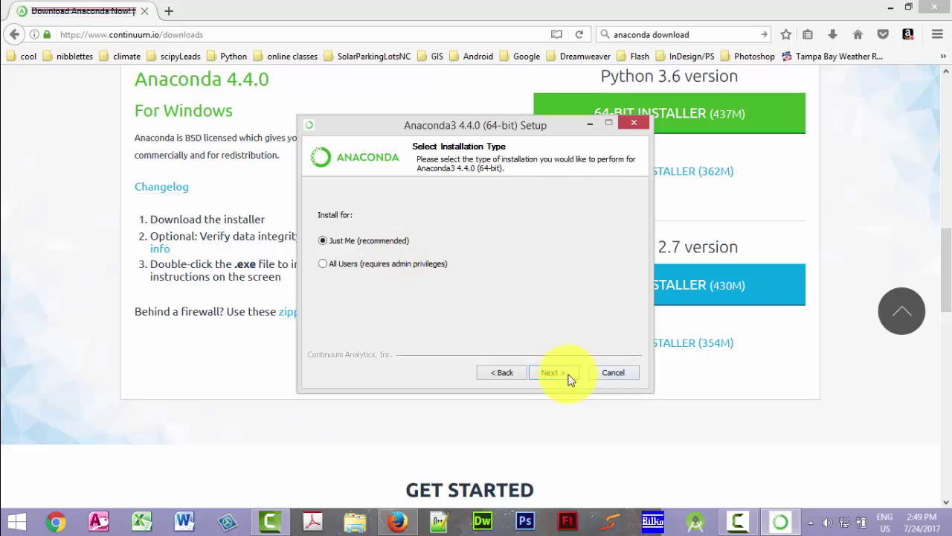
pyautogui.click(565, 375)
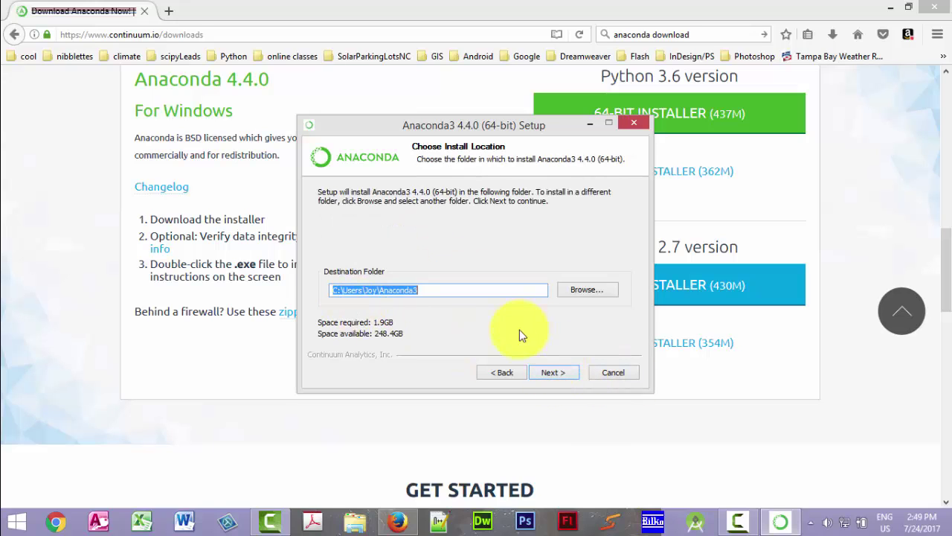
pyautogui.click(568, 378)
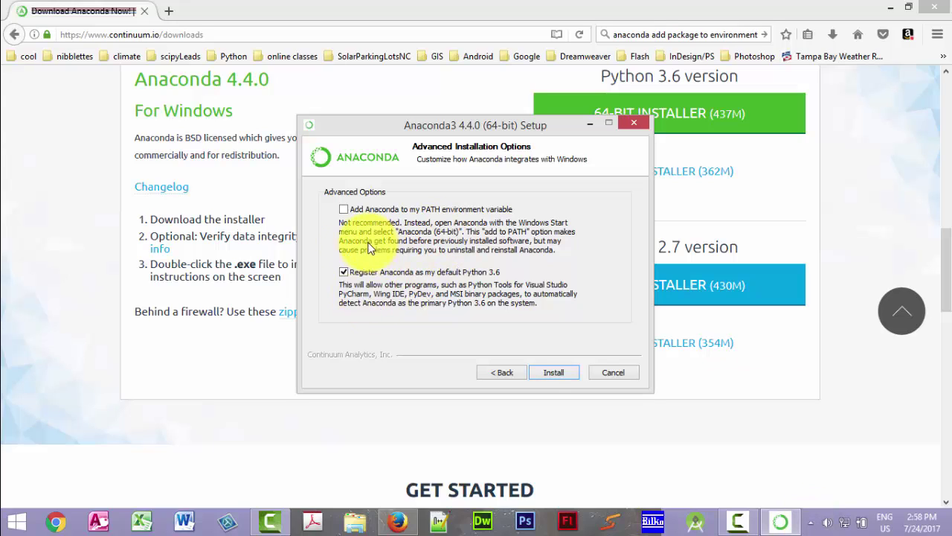
# - Enable adding Anaconda to the PATH environment variable, keep it registered as default Python 3.6, and start the installation
pyautogui.click(343, 210)
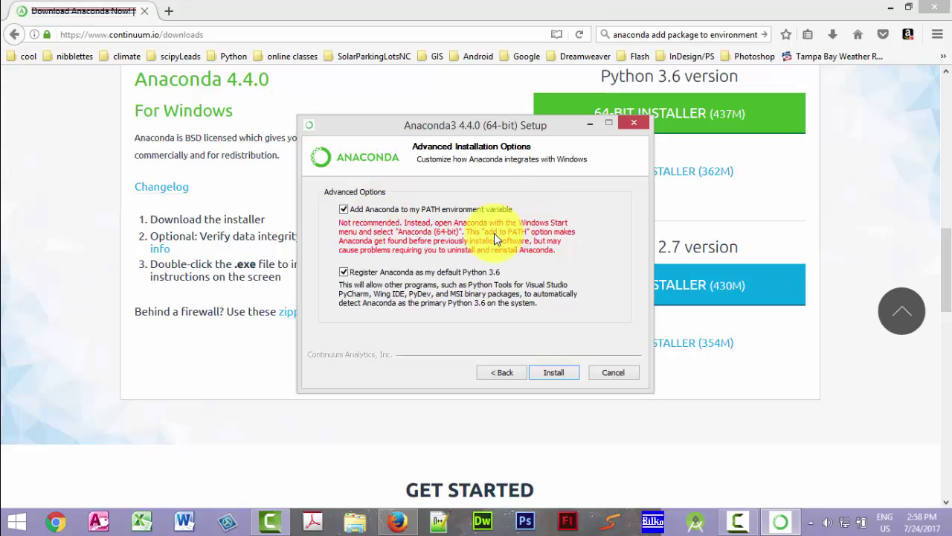
pyautogui.click(550, 373)
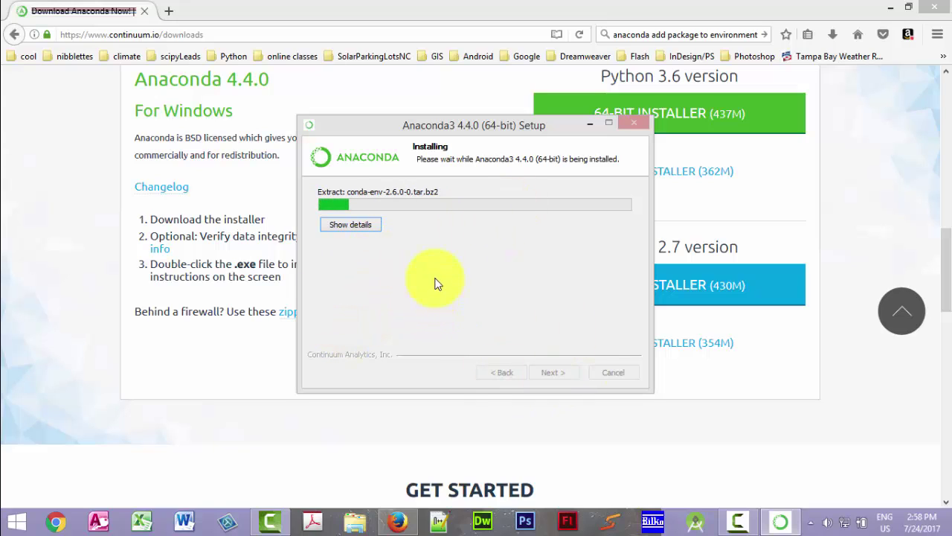
pyautogui.click(737, 524)
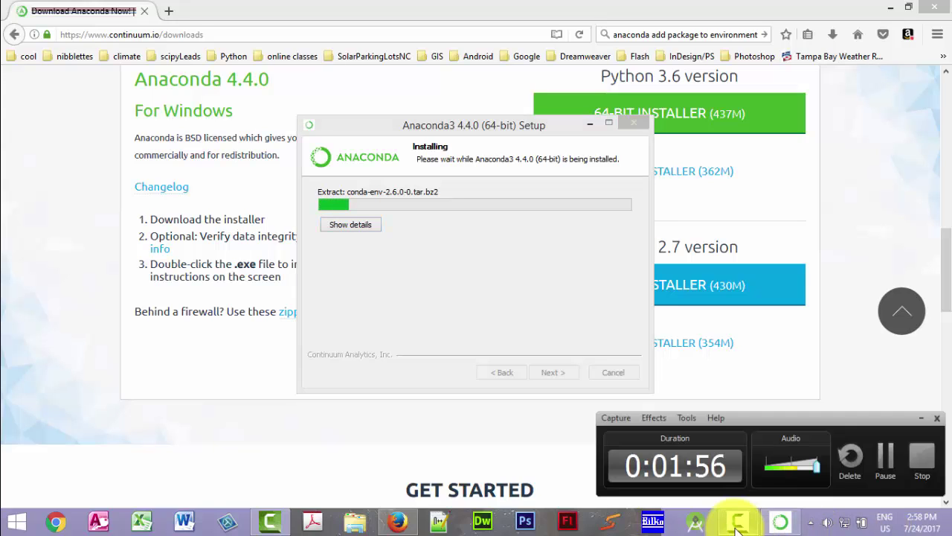
pyautogui.click(885, 457)
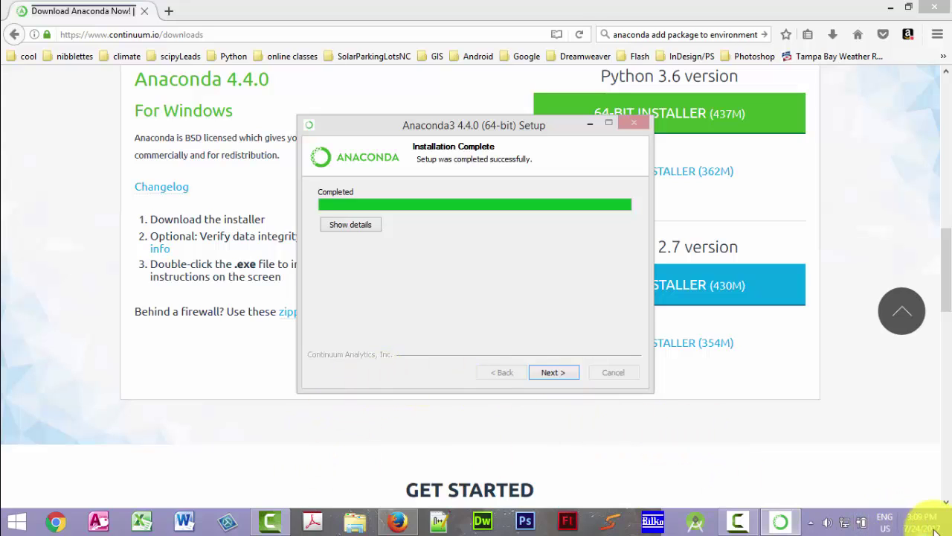
# - Finish the Anaconda setup, leaving both options to learn more about Anaconda Cloud and Anaconda Support selected
pyautogui.moveTo(936, 530)
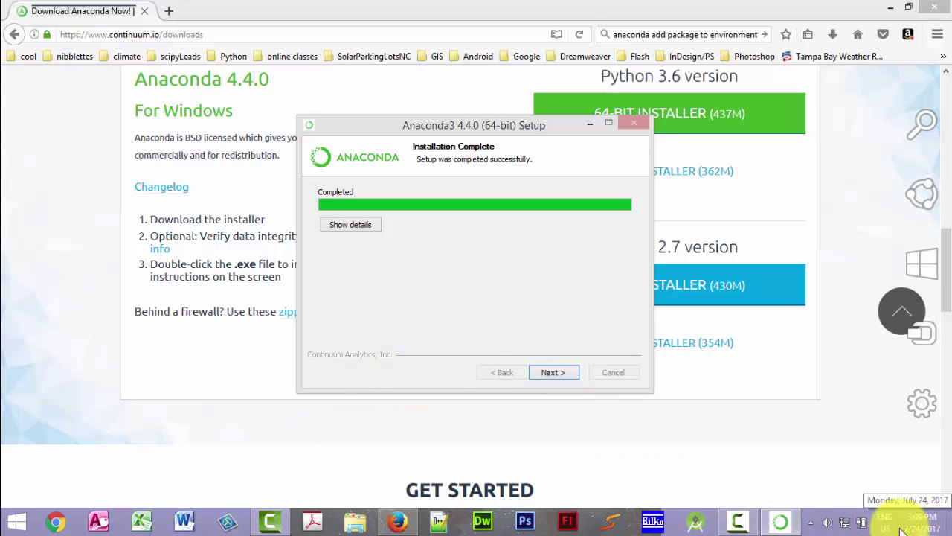
pyautogui.click(553, 376)
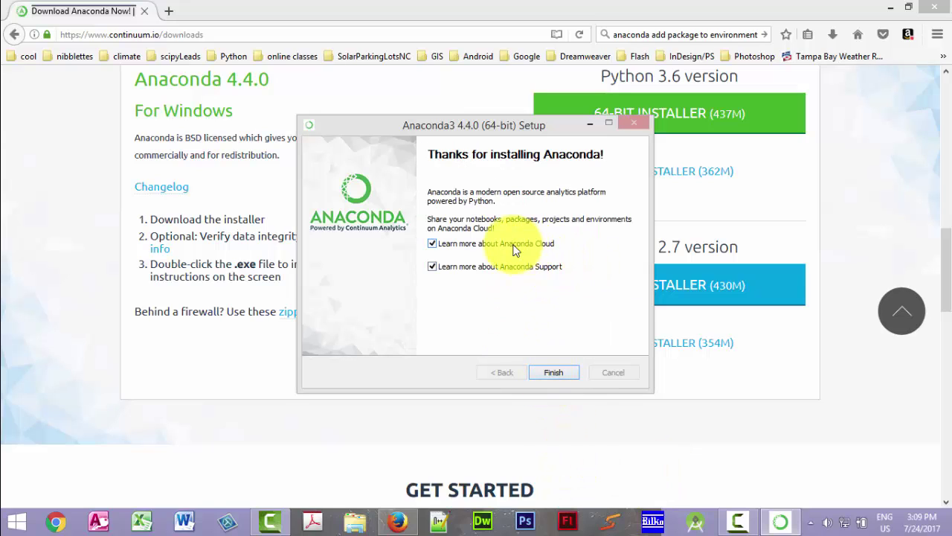
pyautogui.click(555, 374)
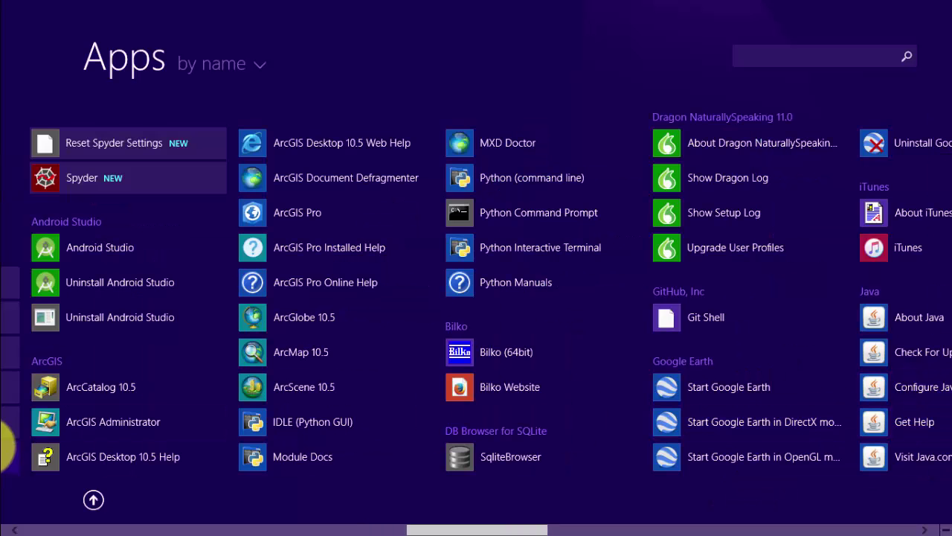
# - Find the Anaconda3 (64-bit) group among the installed apps and pin Anaconda Navigator to the taskbar
pyautogui.scroll(15, 233, 387)
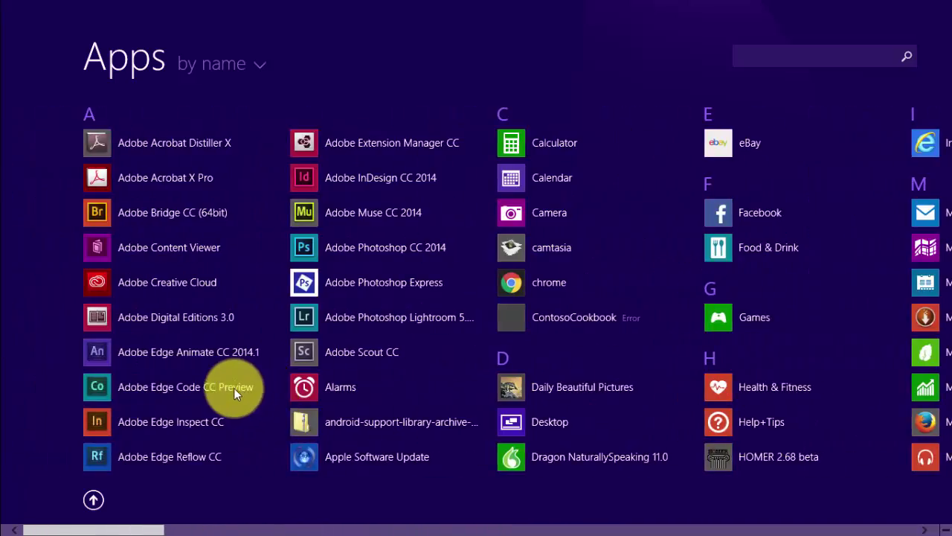
pyautogui.scroll(-6, 186, 365)
pyautogui.scroll(-8, 148, 334)
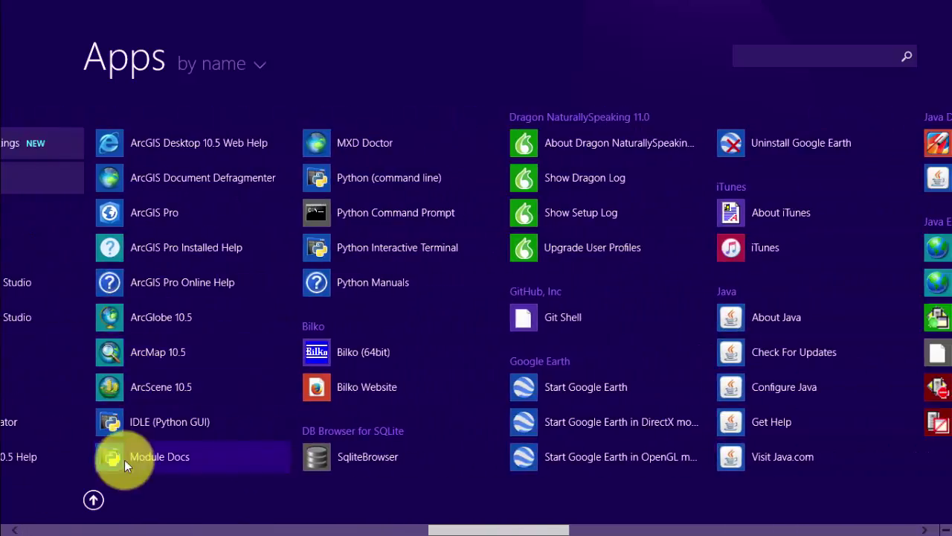
pyautogui.scroll(3, 189, 437)
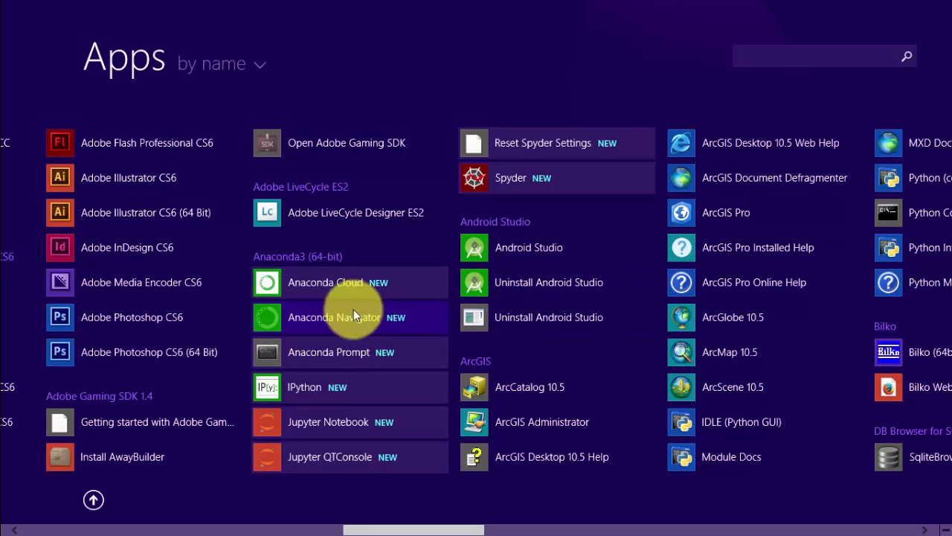
pyautogui.rightClick(345, 323)
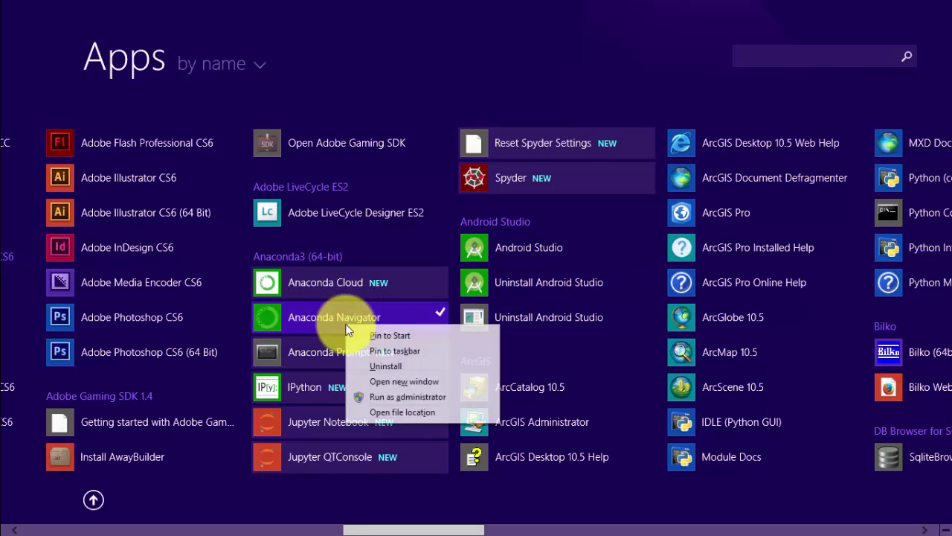
pyautogui.click(397, 350)
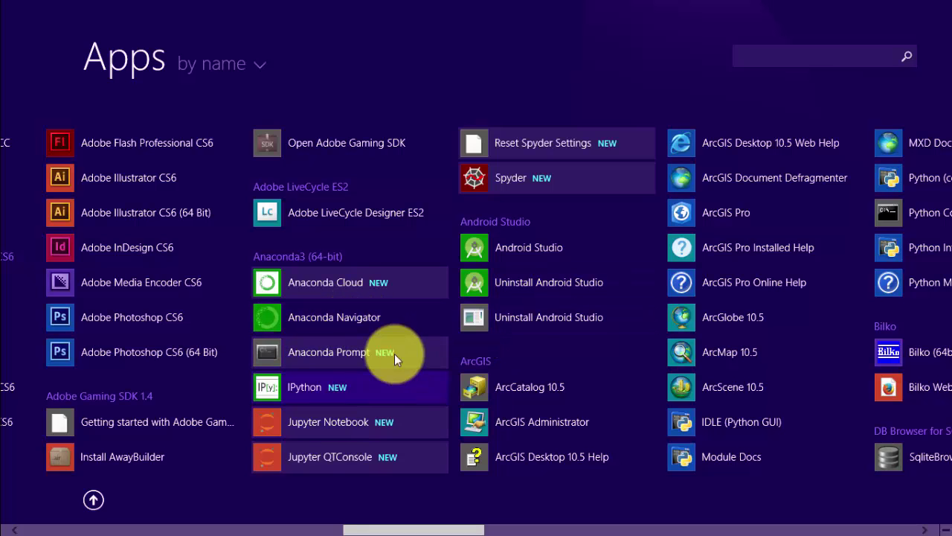
# - Pin Jupyter Notebook and Anaconda Prompt to the taskbar
pyautogui.rightClick(324, 424)
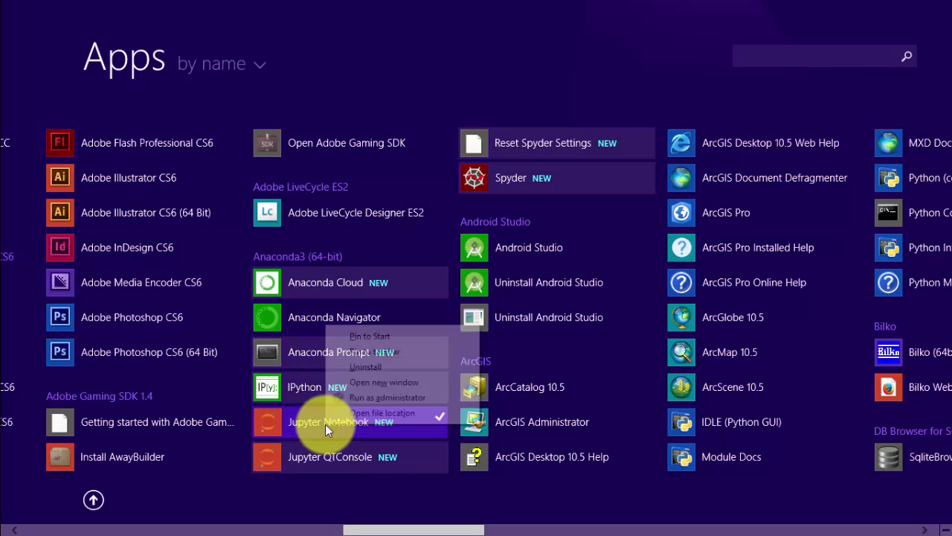
pyautogui.click(372, 354)
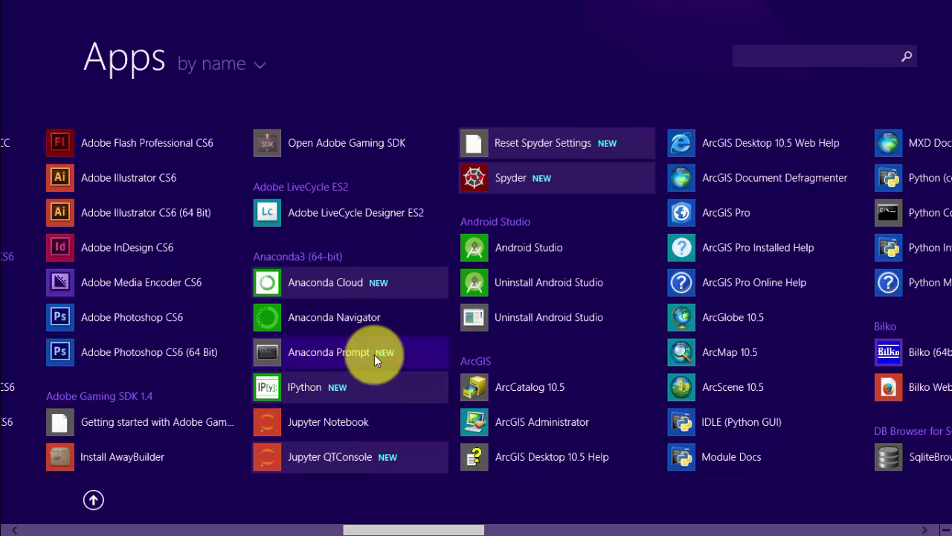
pyautogui.rightClick(370, 357)
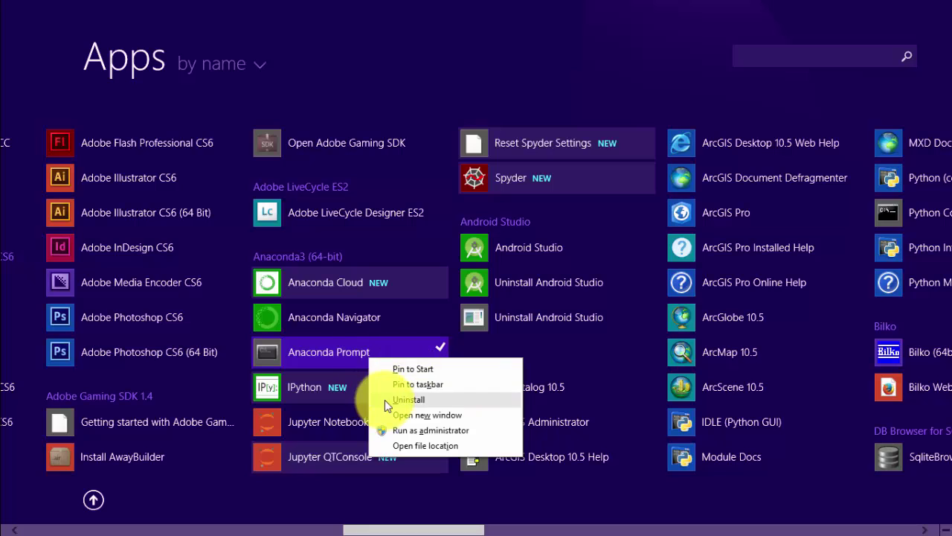
pyautogui.click(437, 385)
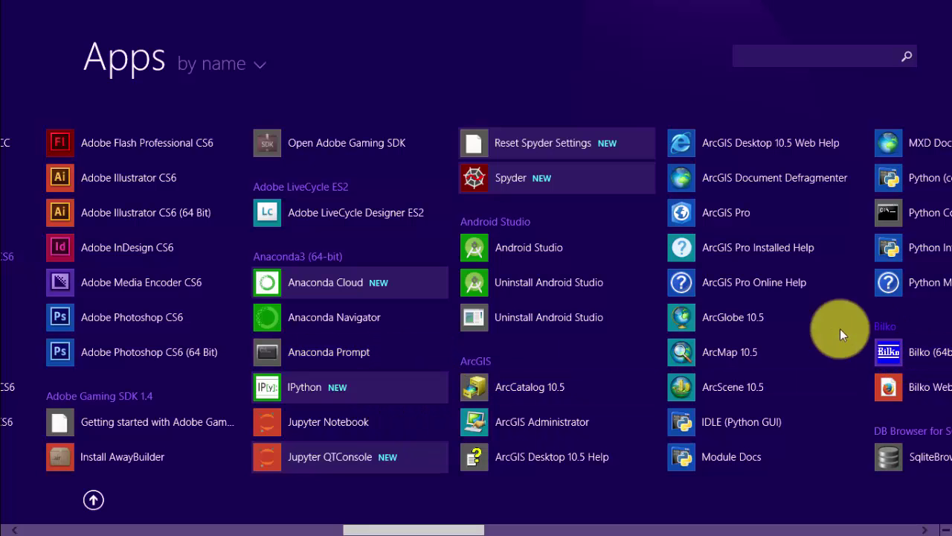
# - Leave the apps list and return to the desktop through the Start screen
pyautogui.moveTo(4, 3)
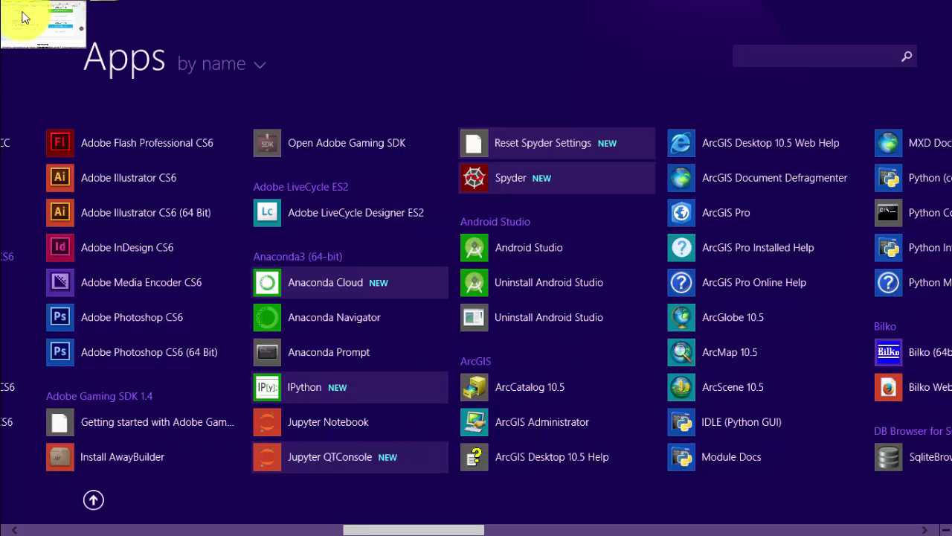
pyautogui.click(92, 499)
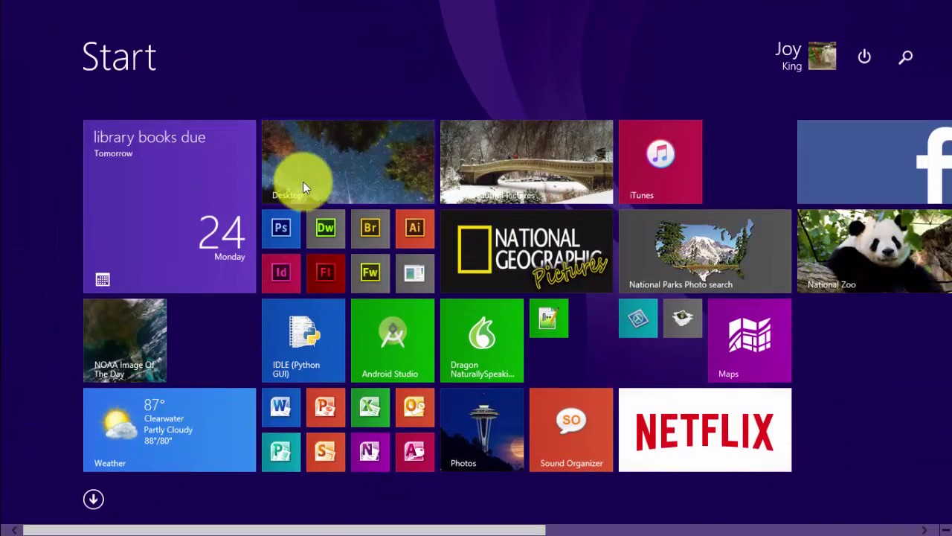
pyautogui.click(329, 165)
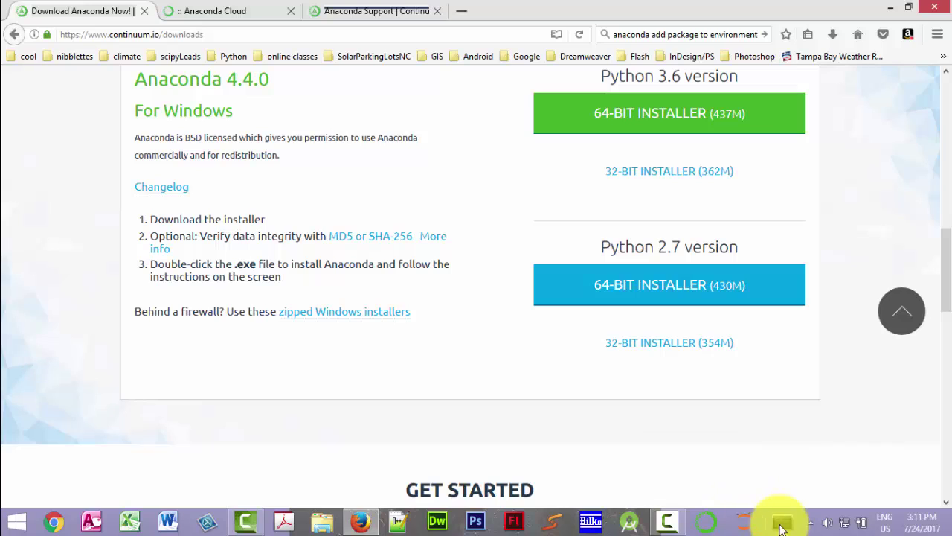
# - View the Anaconda Cloud page that opened after the installation, and close it
pyautogui.moveTo(673, 529)
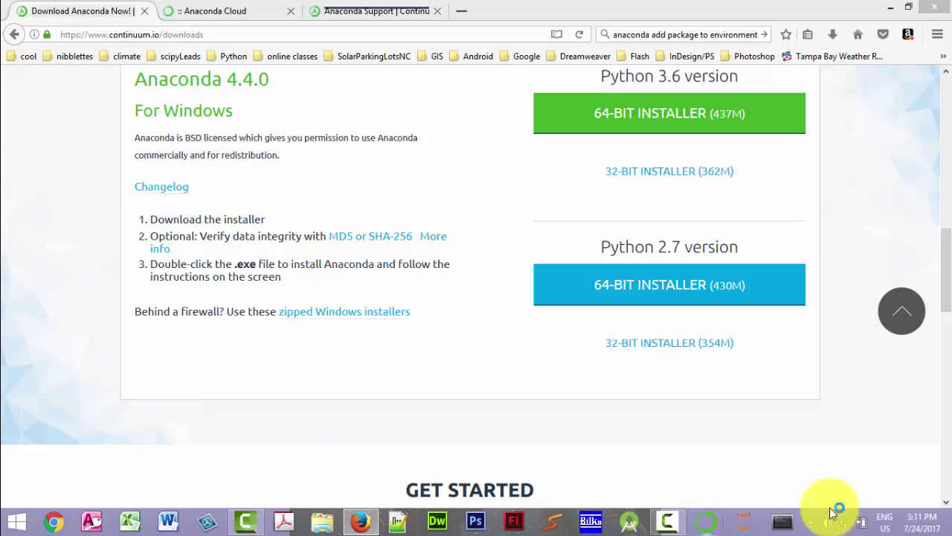
pyautogui.click(212, 11)
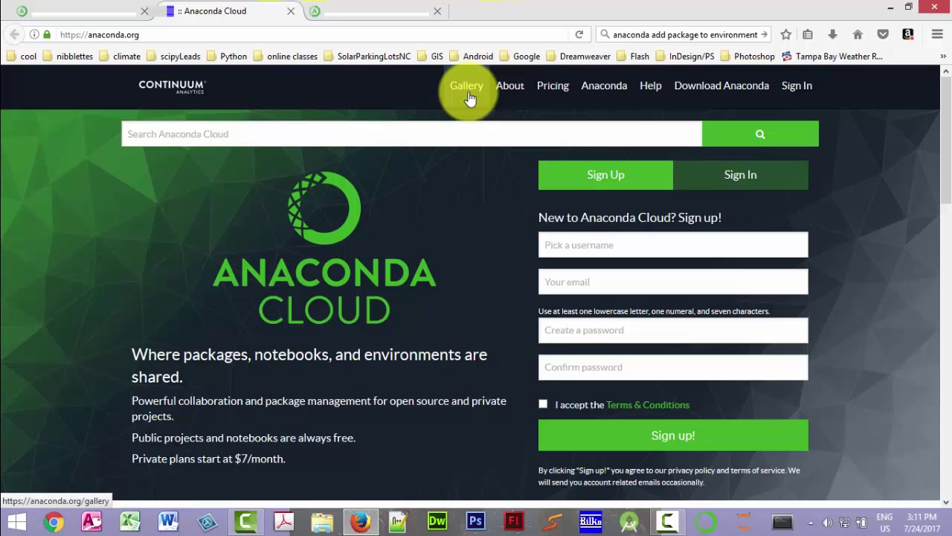
pyautogui.click(291, 12)
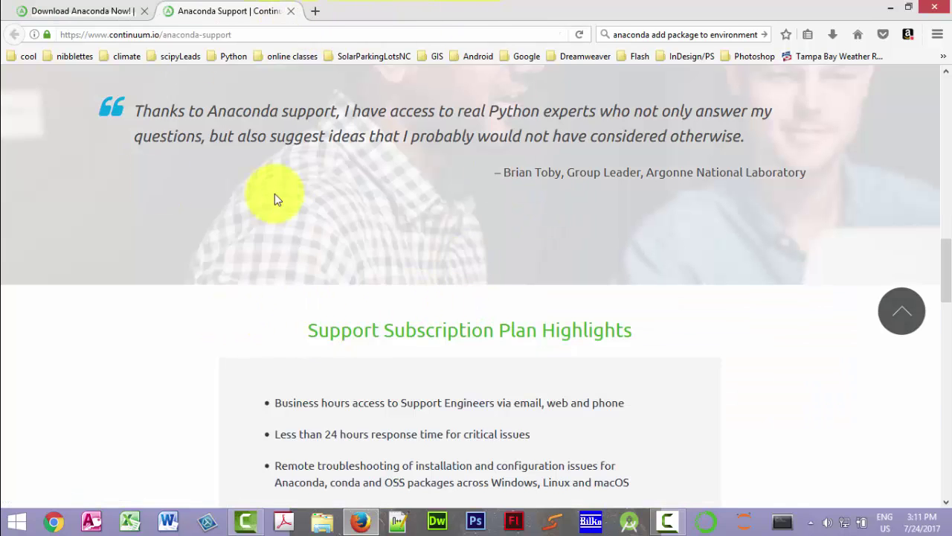
# - Read through the Anaconda Support page, covering the subscription plan highlights, community support options and related offerings, and close it
pyautogui.scroll(10, 273, 198)
pyautogui.scroll(-5, 266, 236)
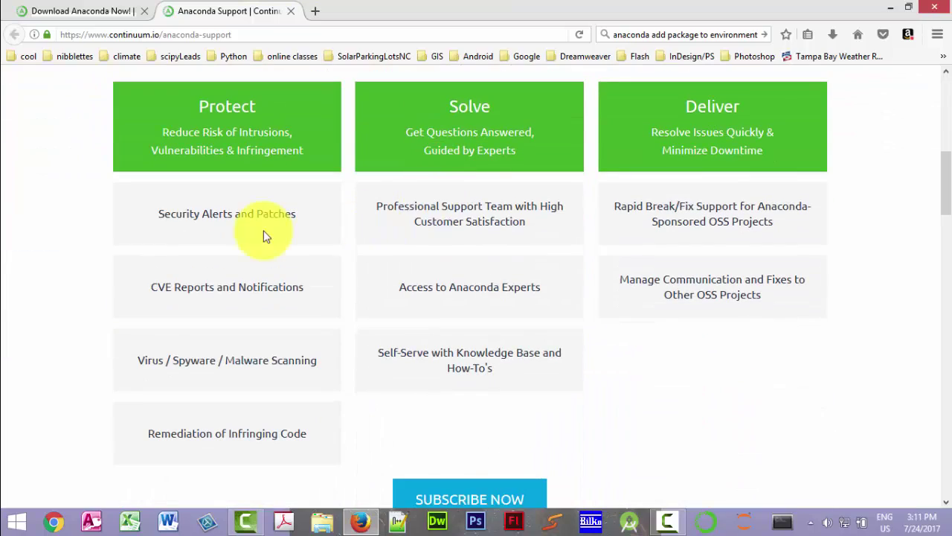
pyautogui.scroll(-8, 176, 207)
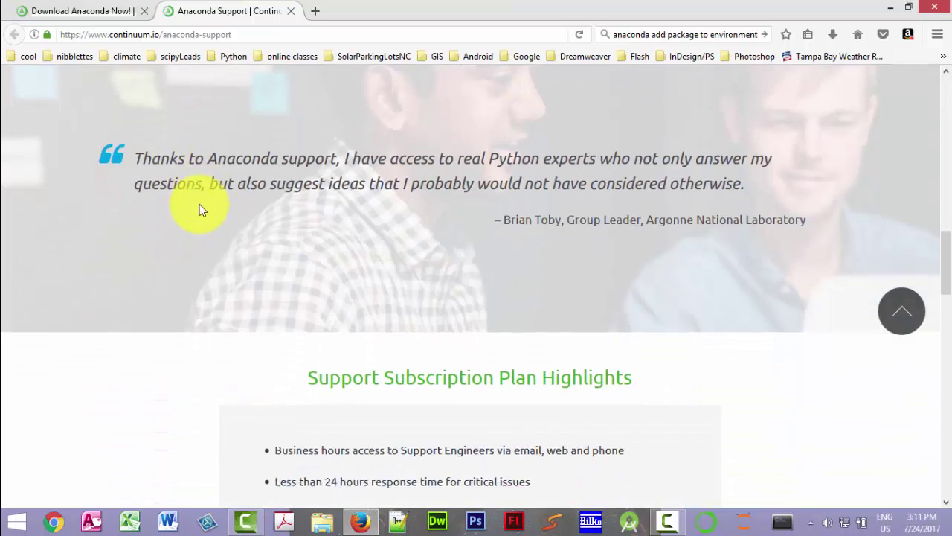
pyautogui.scroll(-10, 208, 212)
pyautogui.scroll(8, 304, 395)
pyautogui.scroll(-3, 388, 187)
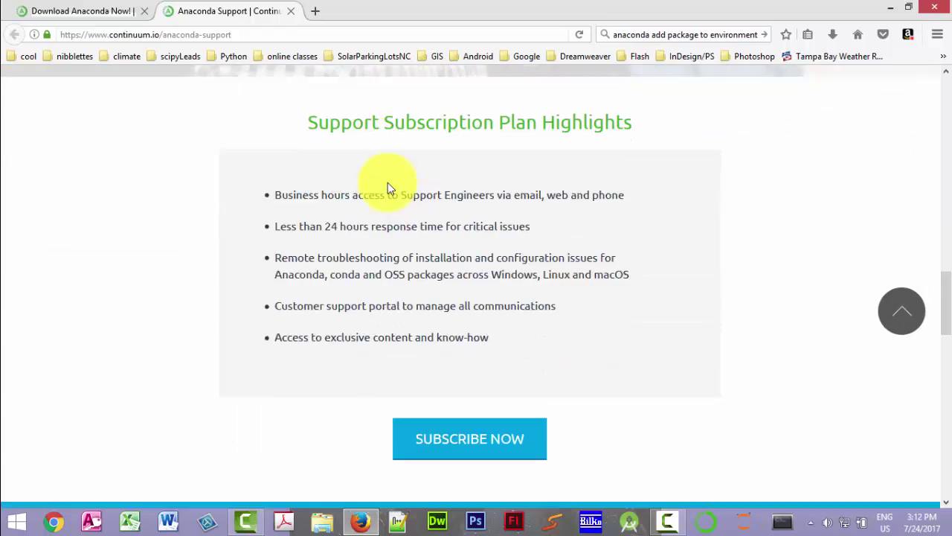
pyautogui.scroll(-7, 388, 182)
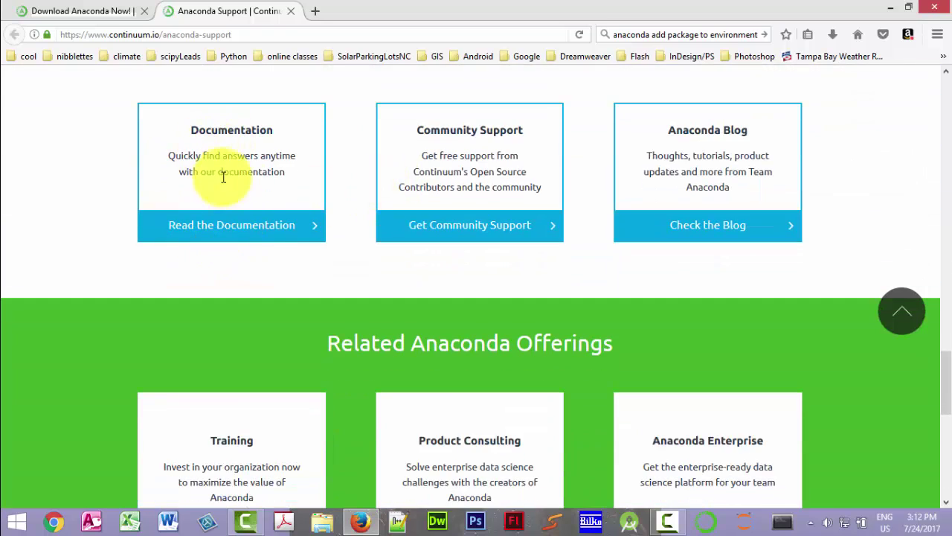
pyautogui.scroll(4, 282, 195)
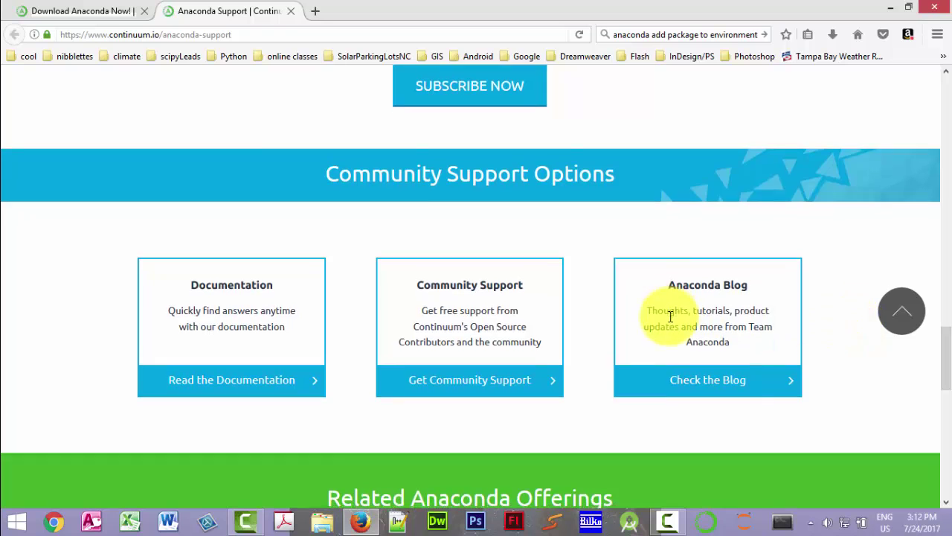
pyautogui.scroll(-4, 669, 315)
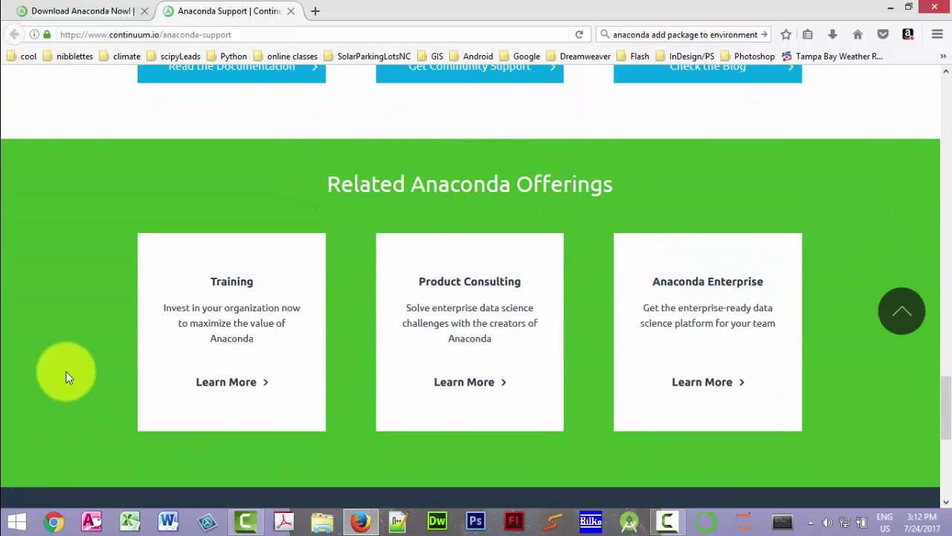
pyautogui.scroll(-3, 92, 360)
pyautogui.scroll(3, 165, 339)
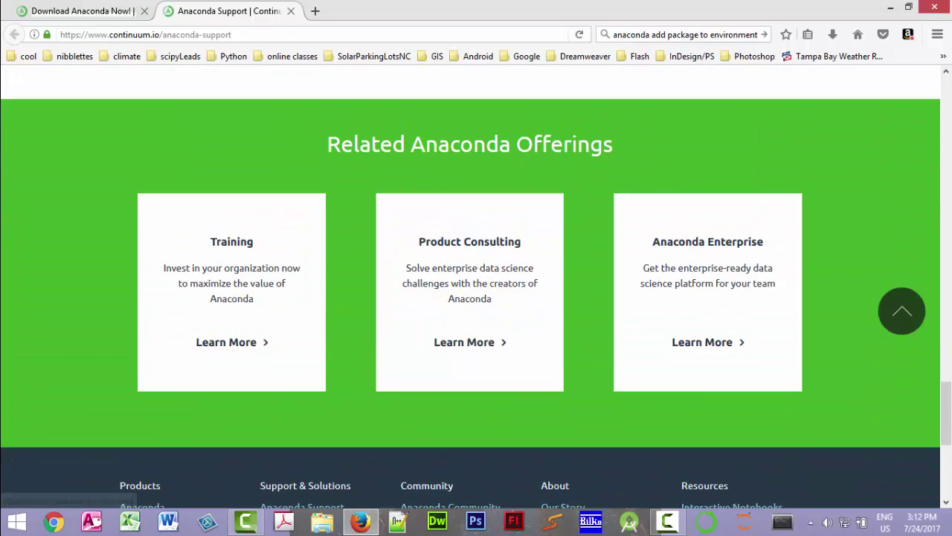
pyautogui.click(291, 12)
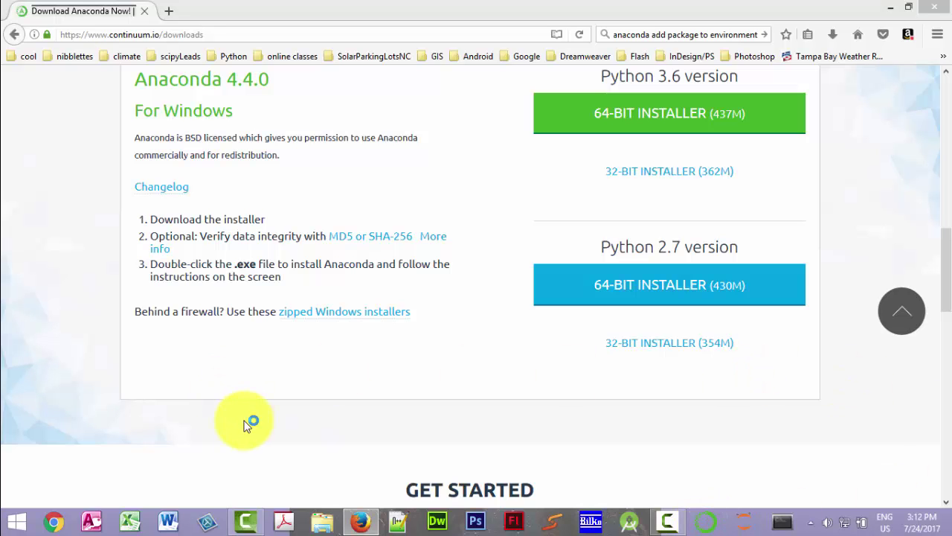
# - Open Anaconda Navigator and permanently dismiss its welcome message, leaving the option to help improve Anaconda selected
pyautogui.click(11, 524)
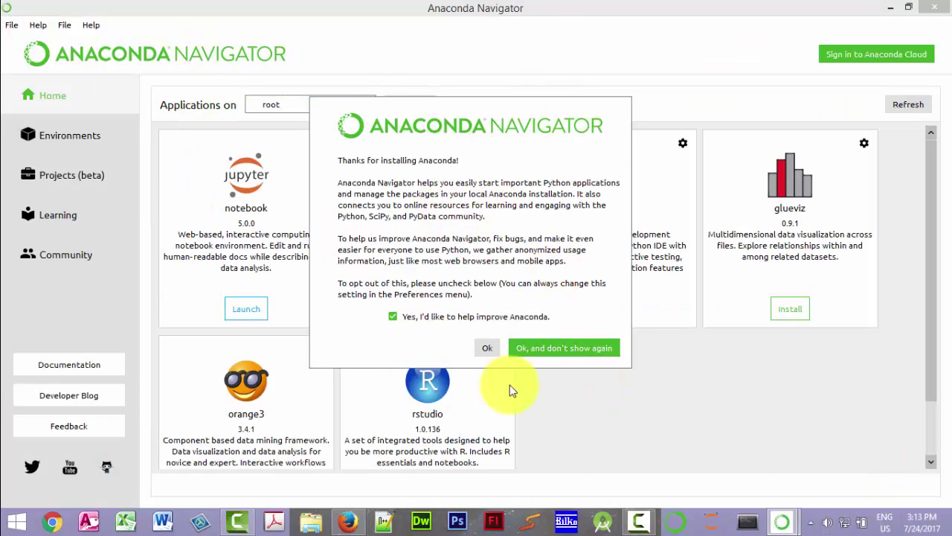
pyautogui.click(541, 350)
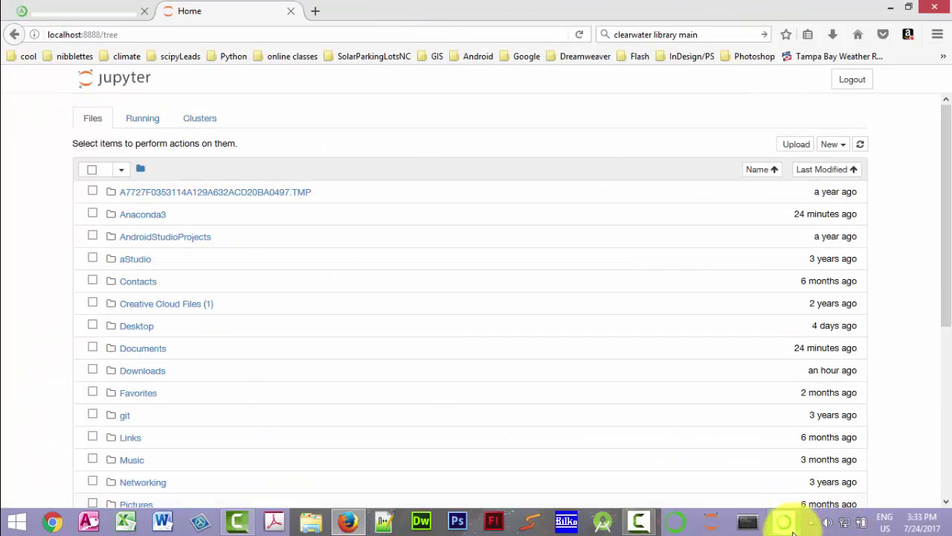
# - Switch from the Jupyter file list to Anaconda Navigator and look through the packages installed in the root environment
pyautogui.moveTo(793, 532)
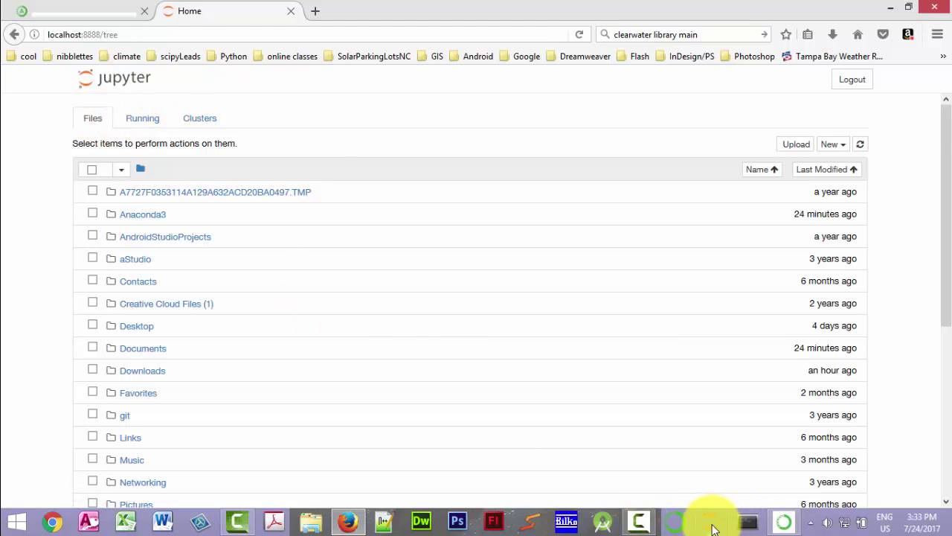
pyautogui.click(786, 524)
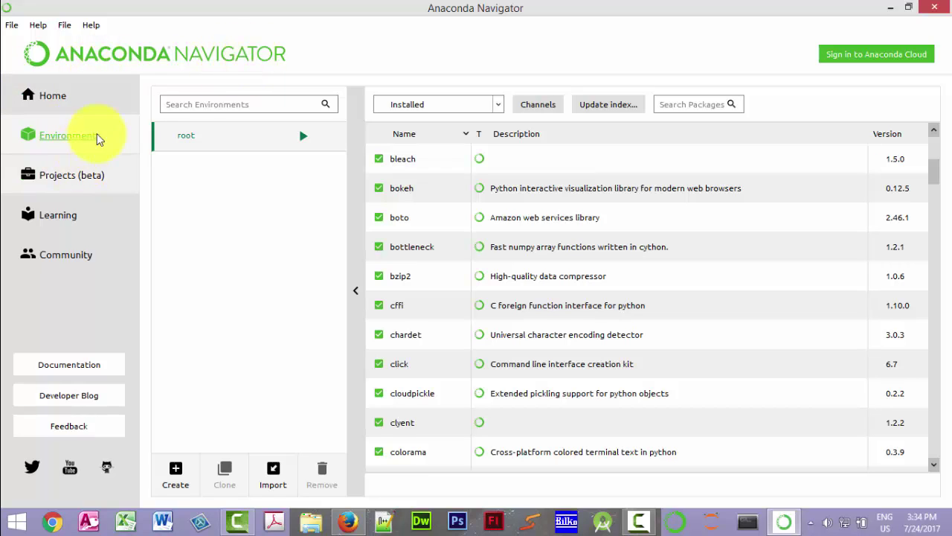
pyautogui.scroll(-3, 584, 234)
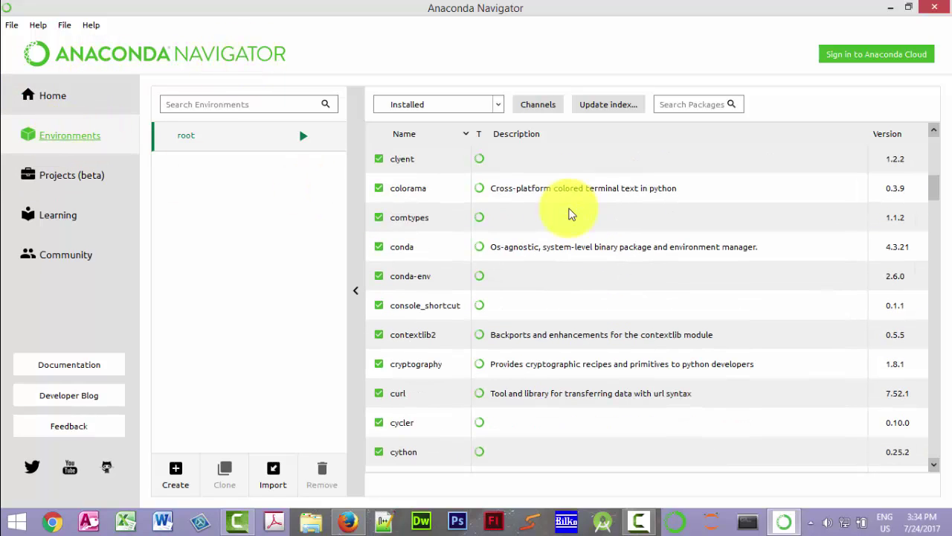
pyautogui.scroll(-7, 459, 330)
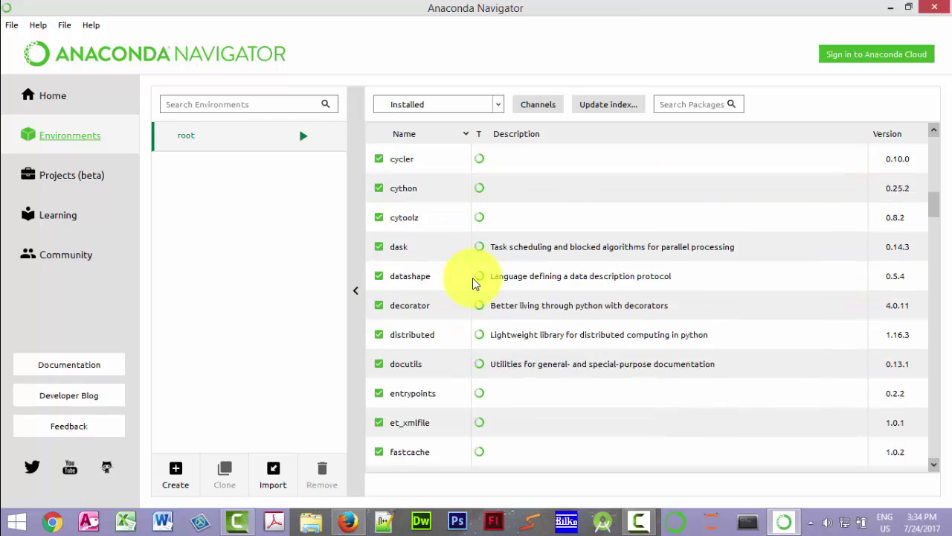